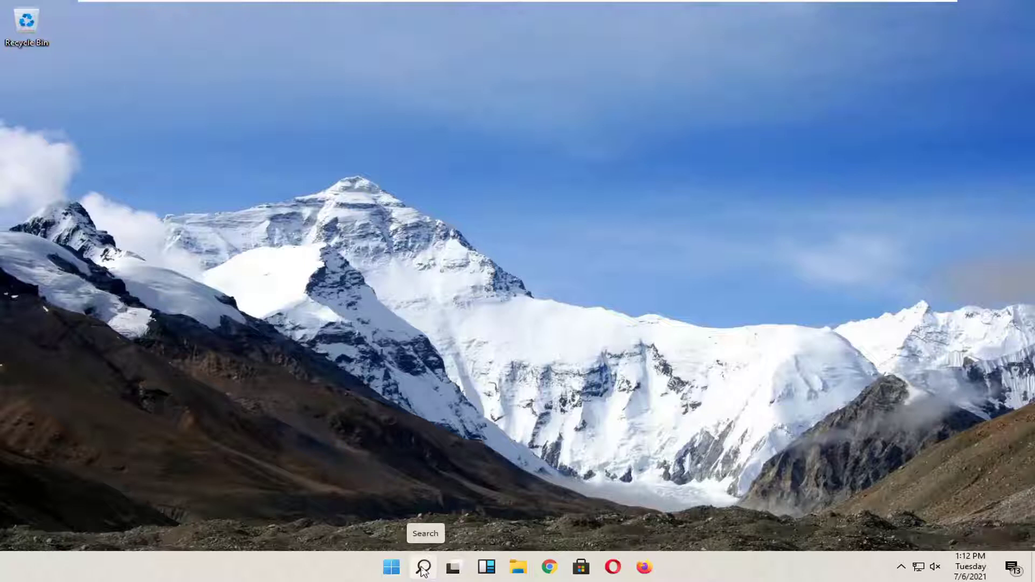
Open the Windows search panel to look up netplwiz
click(423, 570)
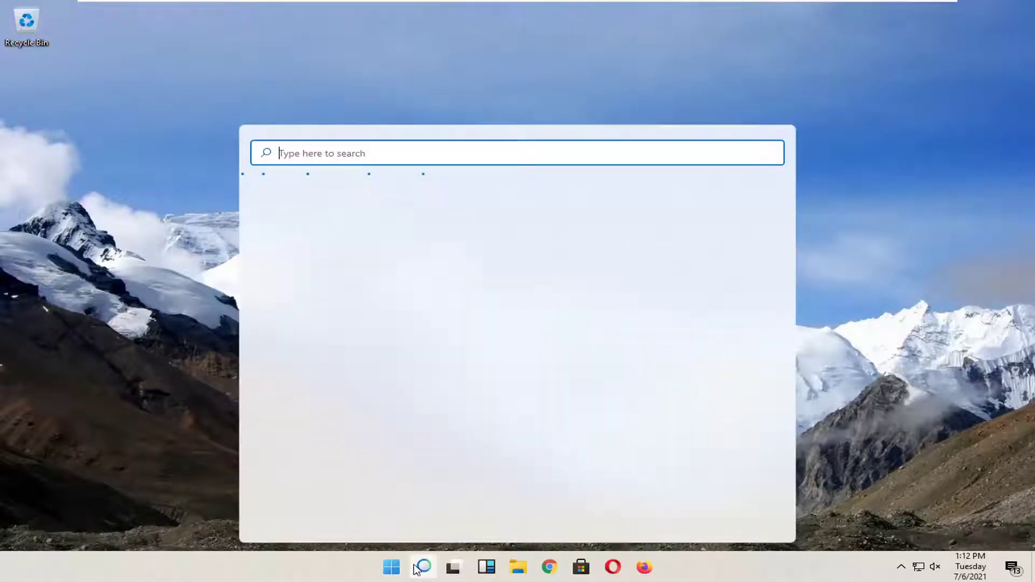
text(net)
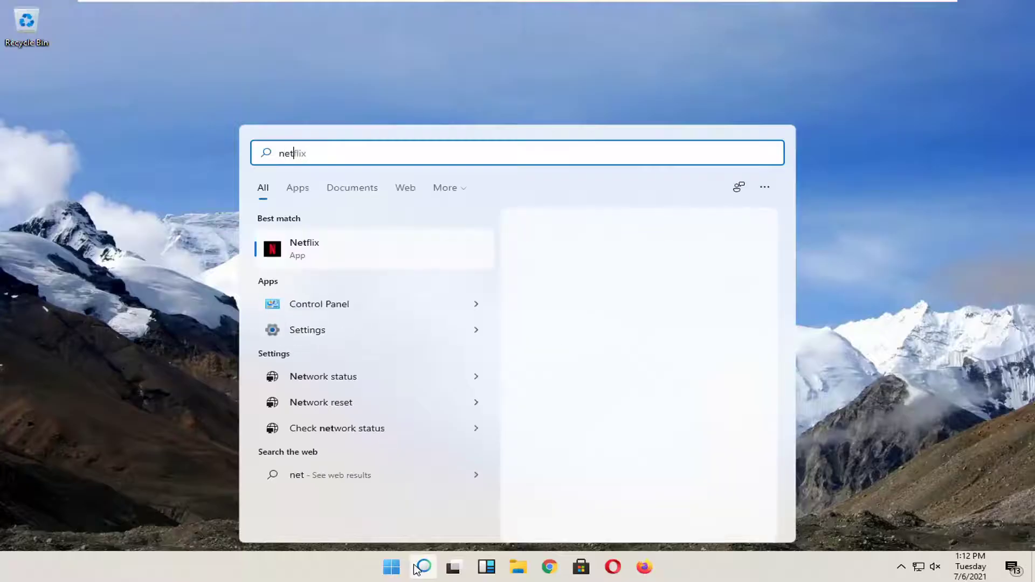
text(plwiz)
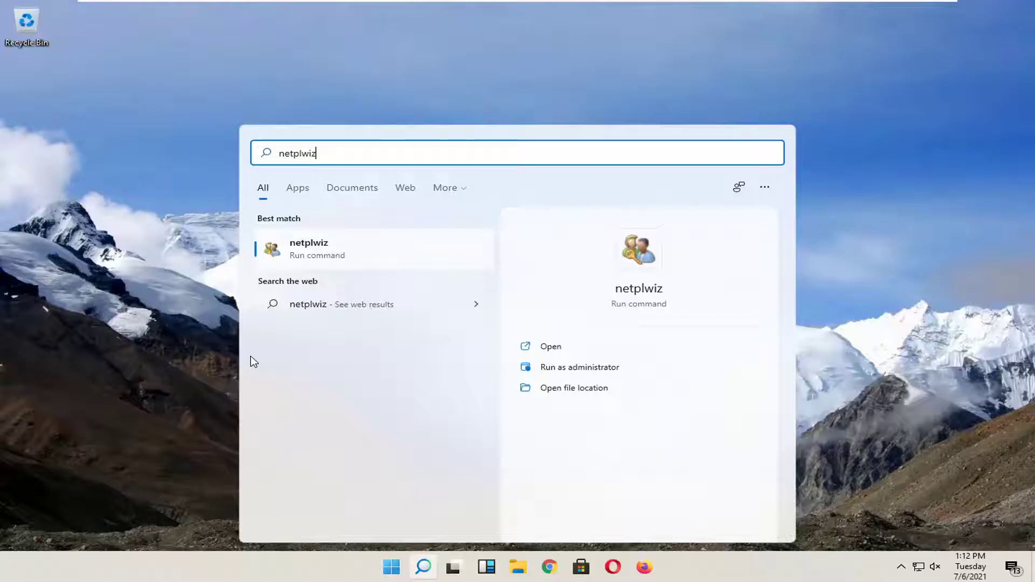
Launch netplwiz and clear the 'Users must enter a user name and password' checkbox
click(329, 254)
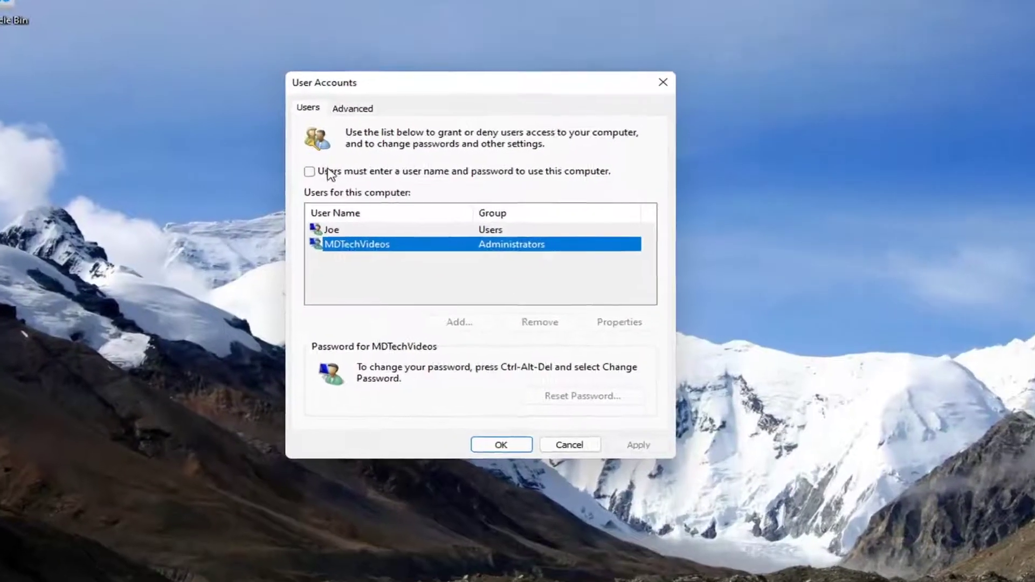
click(347, 171)
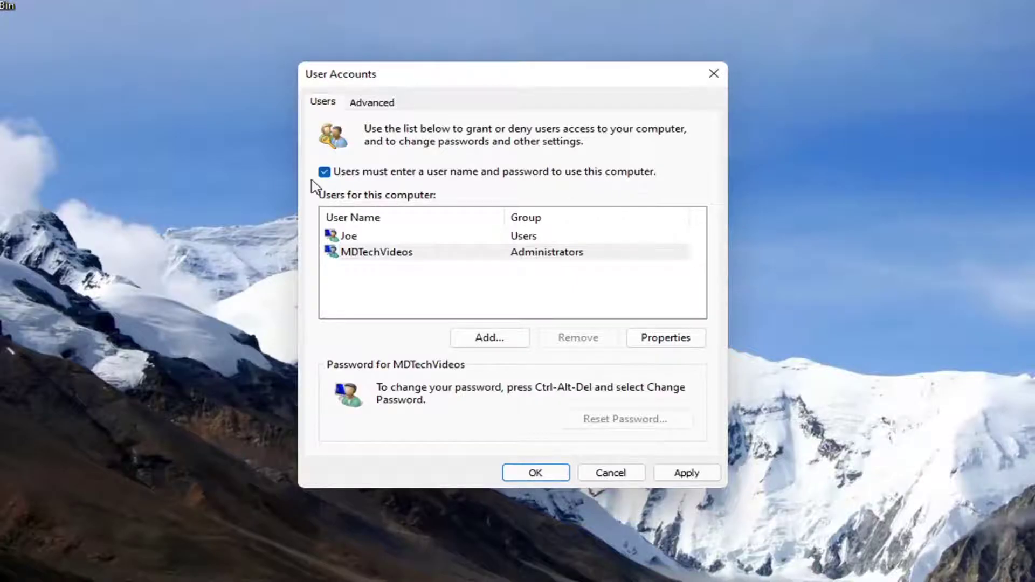
click(324, 171)
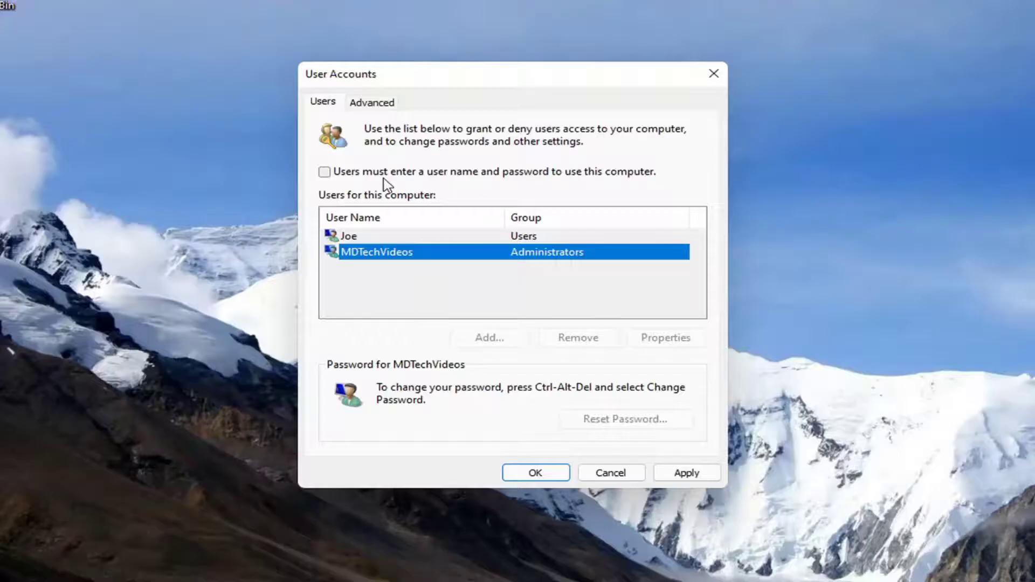
Apply the change, confirm the account password for automatic sign-in, and close User Accounts
click(683, 474)
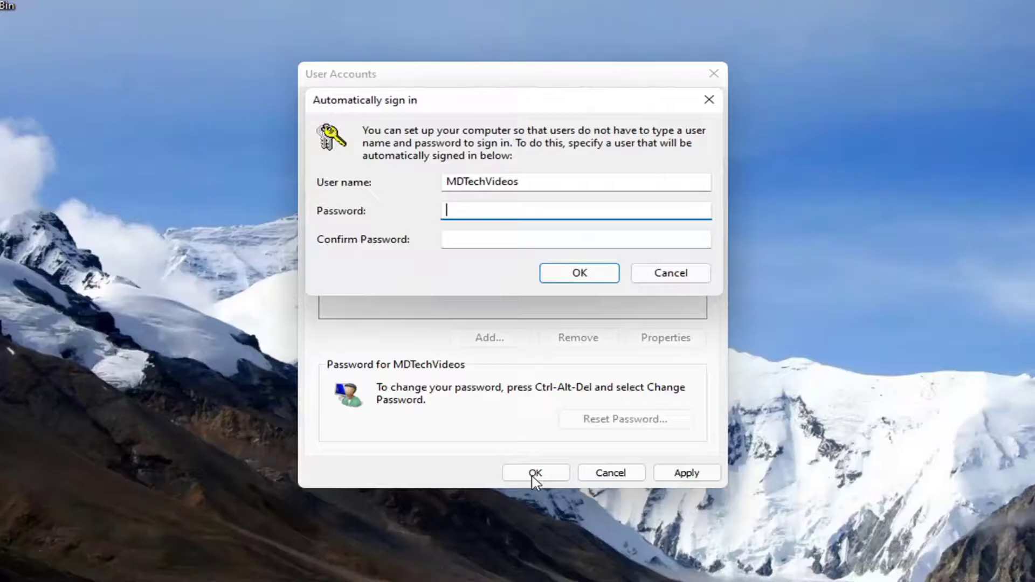
key(Tab)
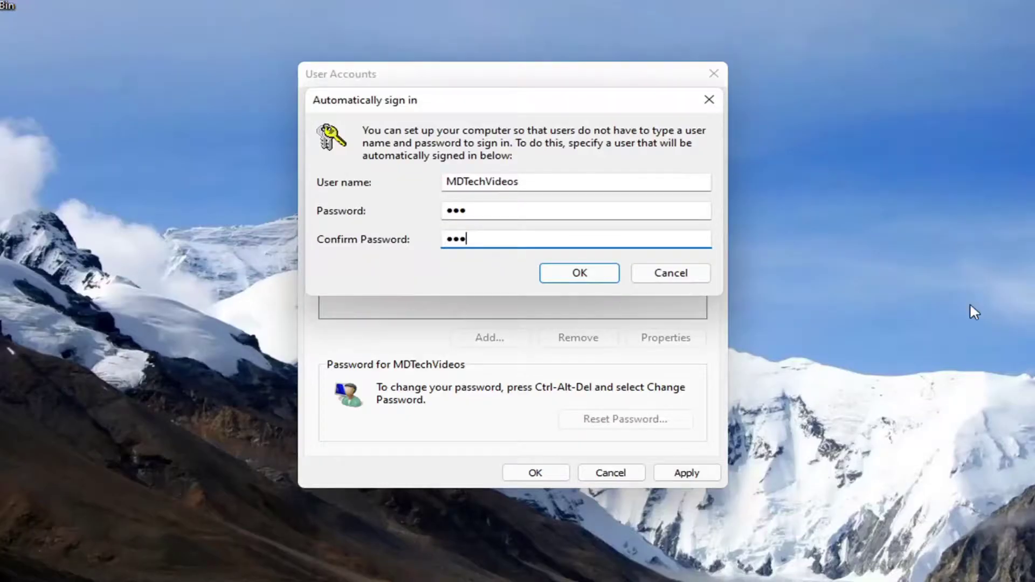
click(576, 275)
click(536, 473)
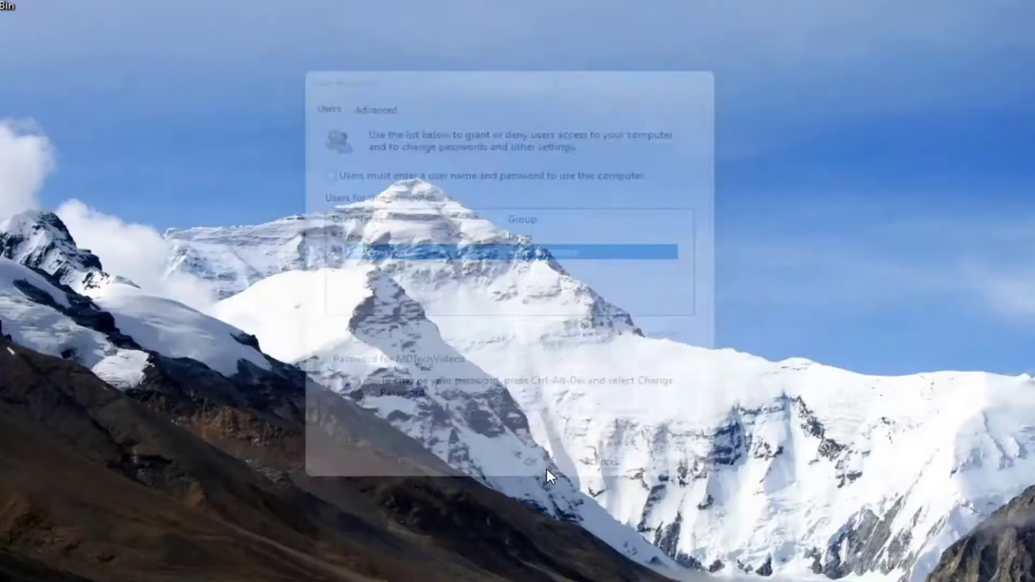